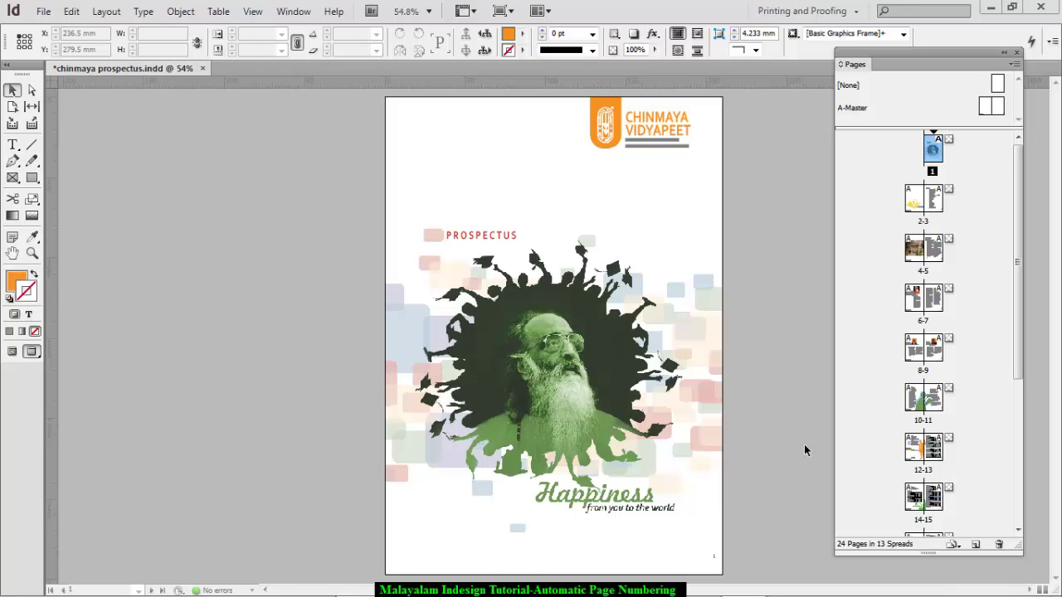
Look over the cover and the contents page, and examine the page number at the foot of the cover
double_click(936, 157)
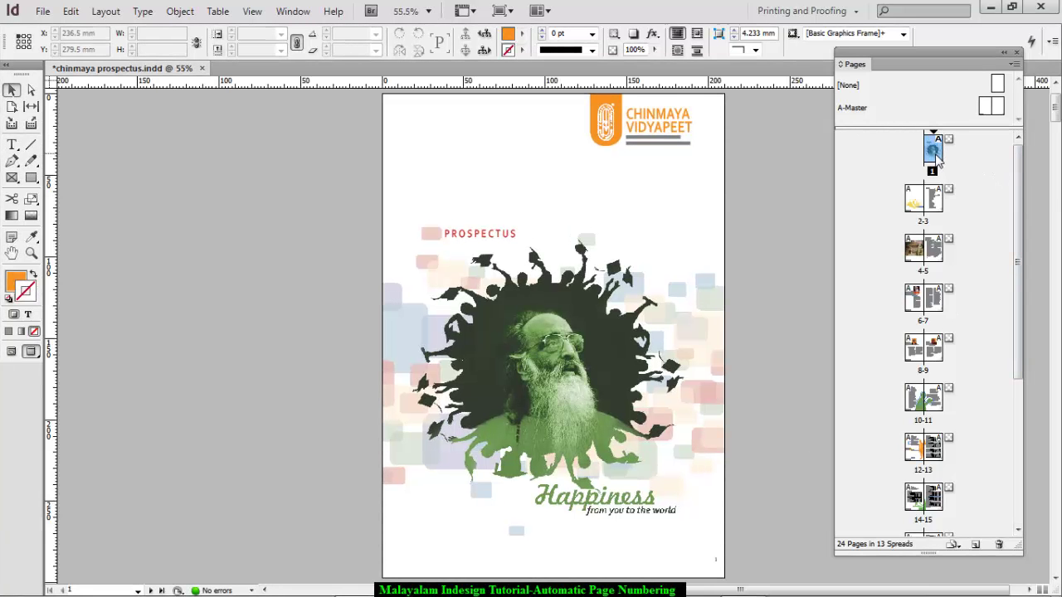
double_click(934, 204)
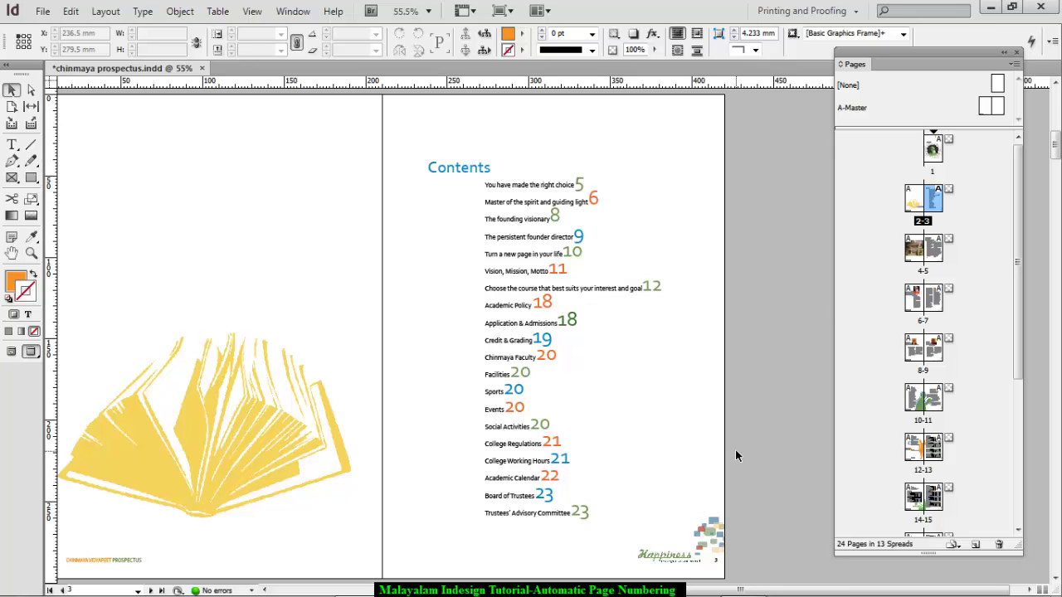
double_click(936, 156)
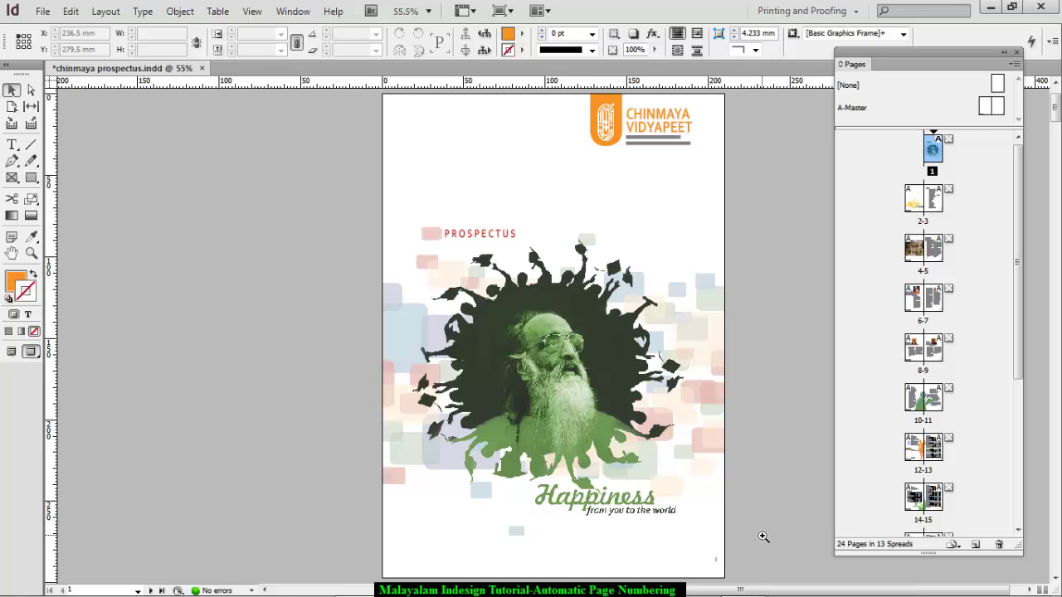
drag(776, 514, 656, 581)
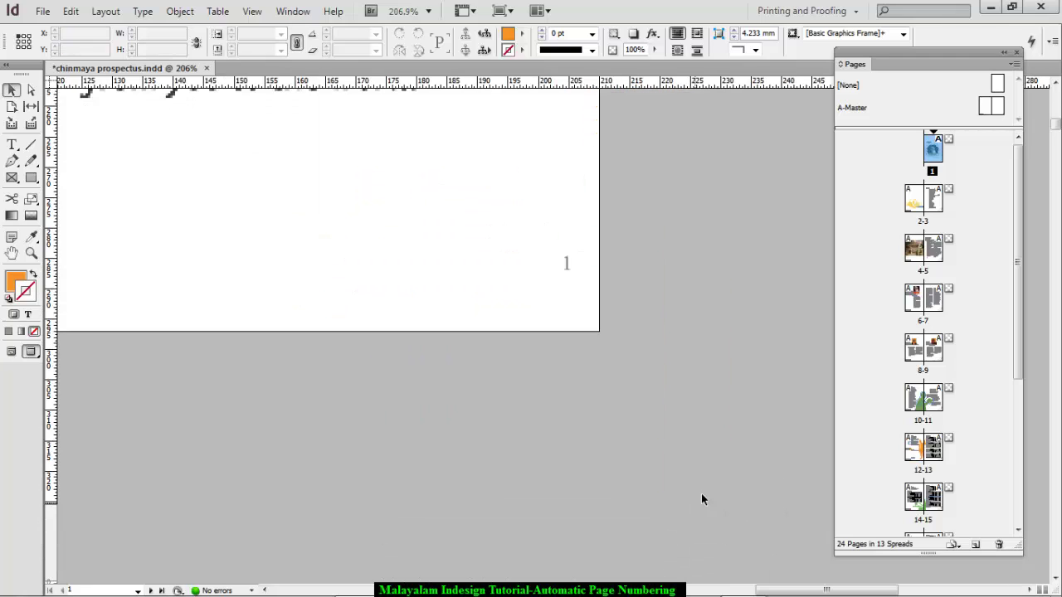
click(564, 262)
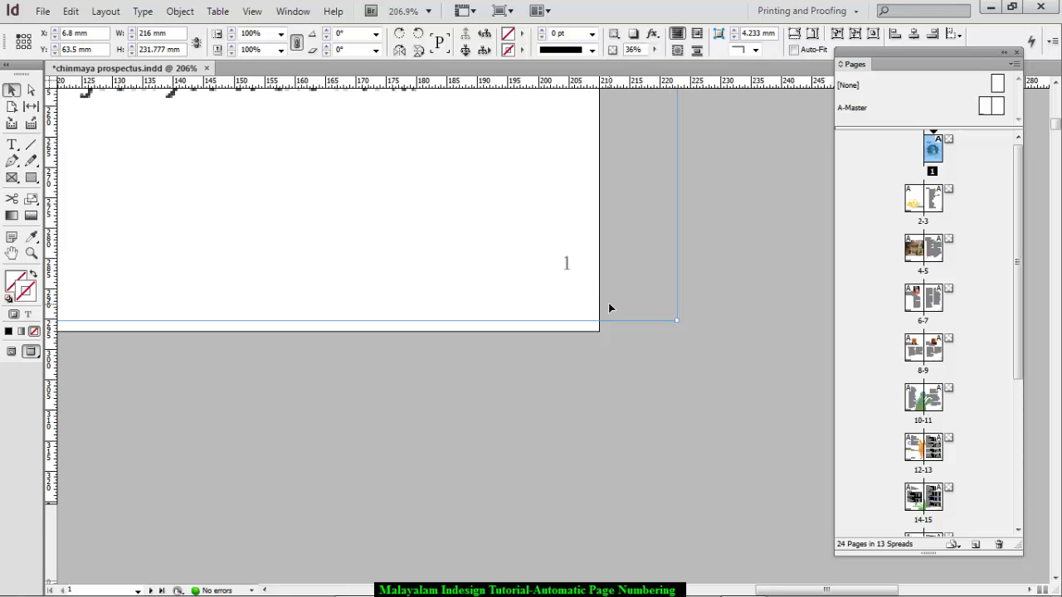
key(ctrl+z)
click(609, 304)
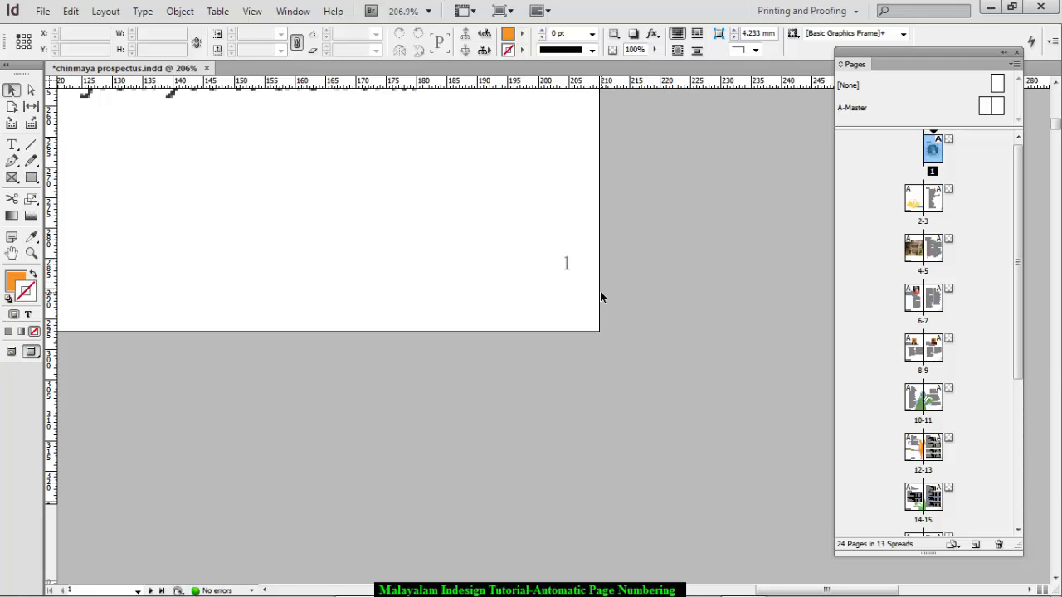
Override the master page number frame on the cover page and delete it
scroll(604, 287, up, 3)
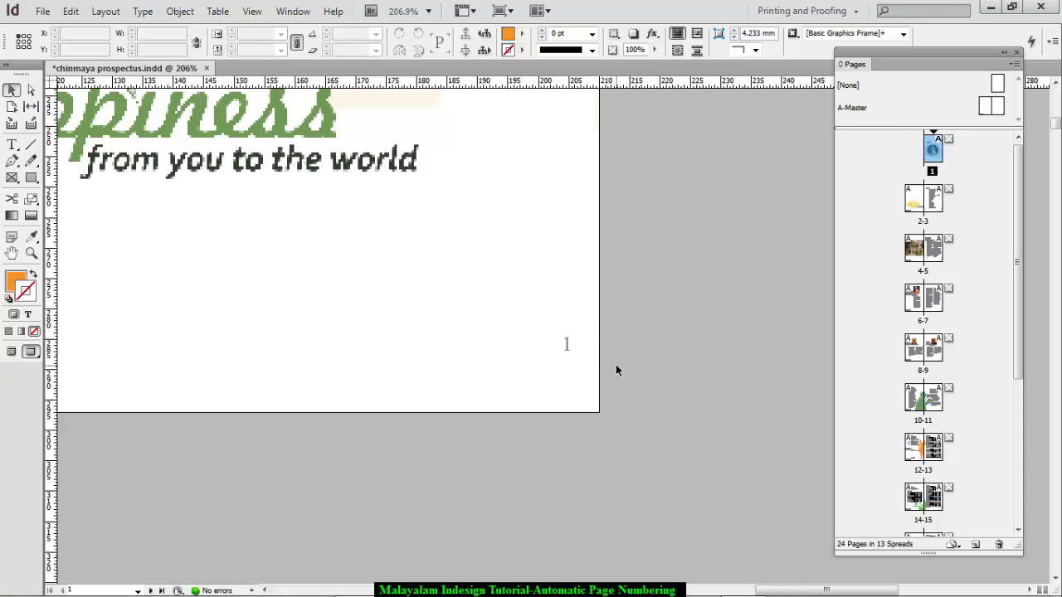
click(567, 348)
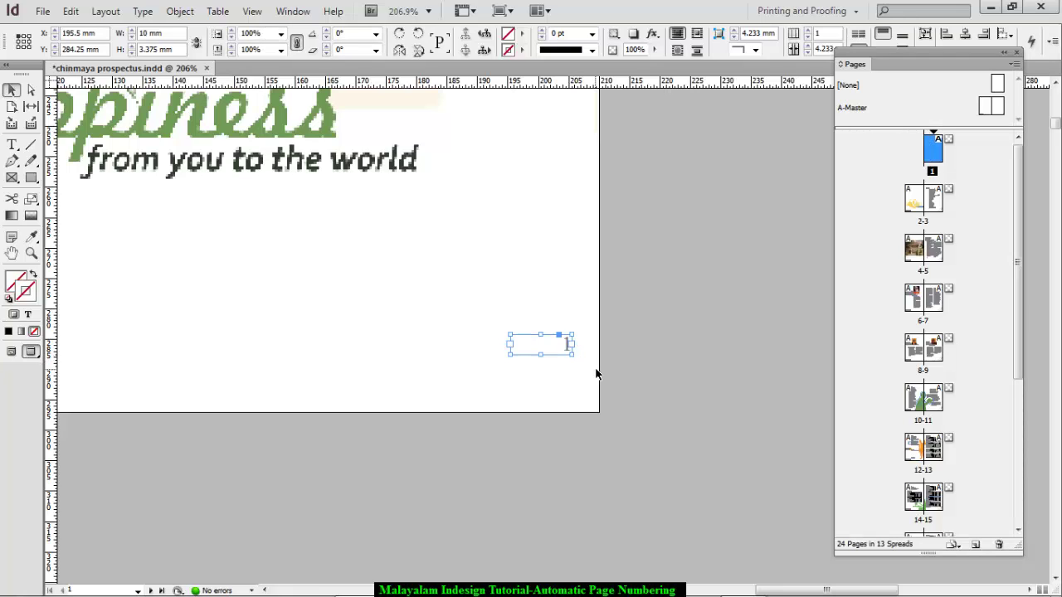
click(598, 375)
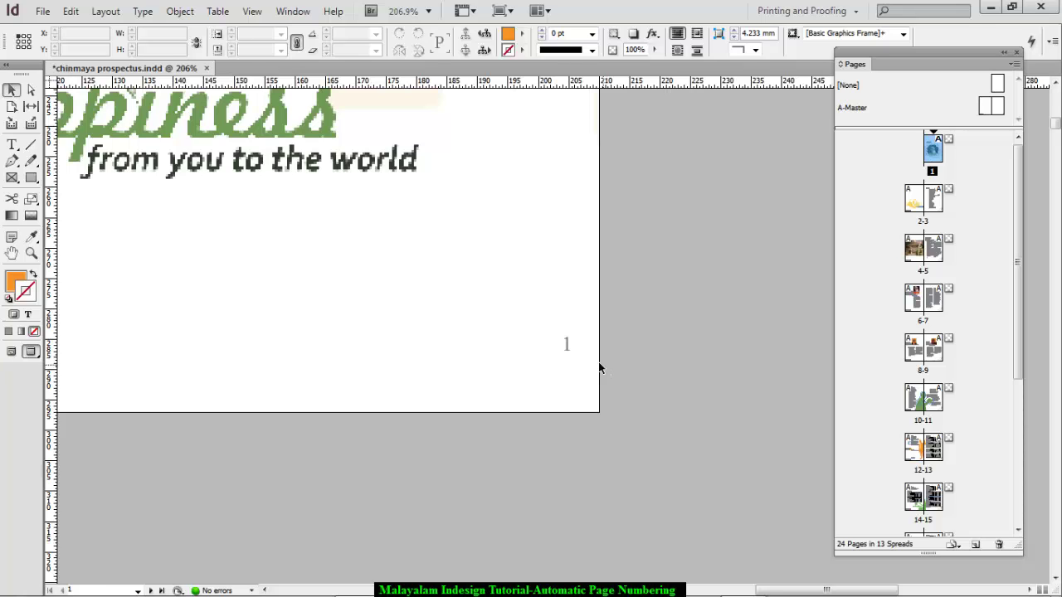
click(568, 346)
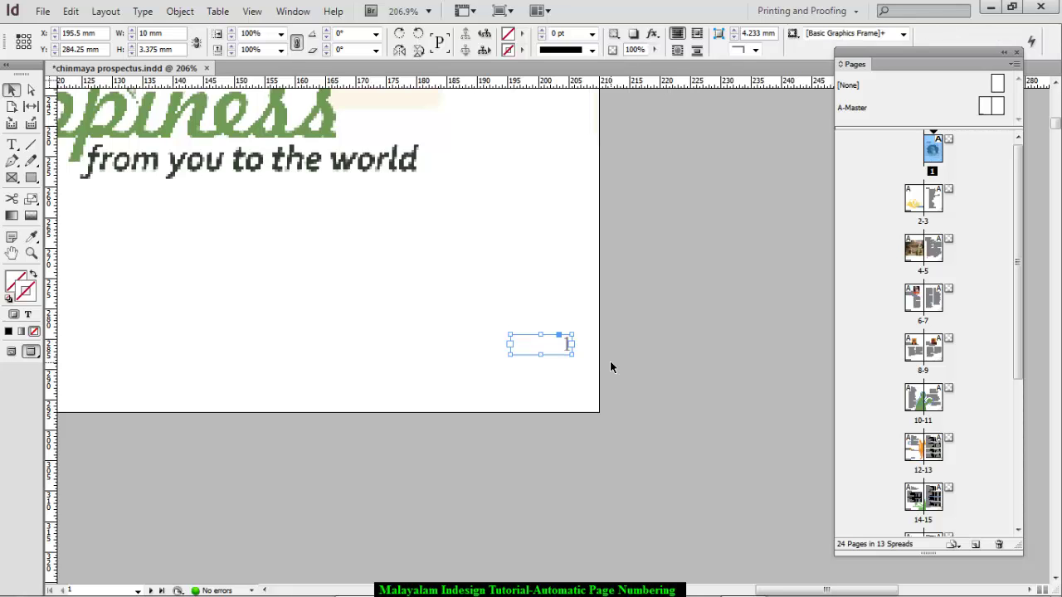
key(Delete)
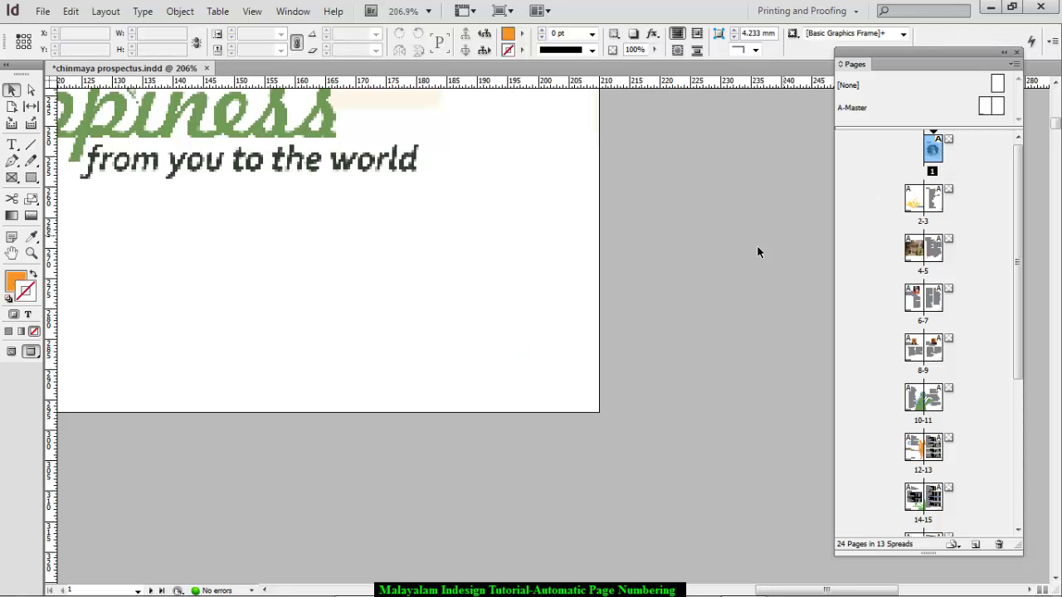
Override the page number frame in the footer of page 2 and delete it
key(ctrl+0)
double_click(917, 207)
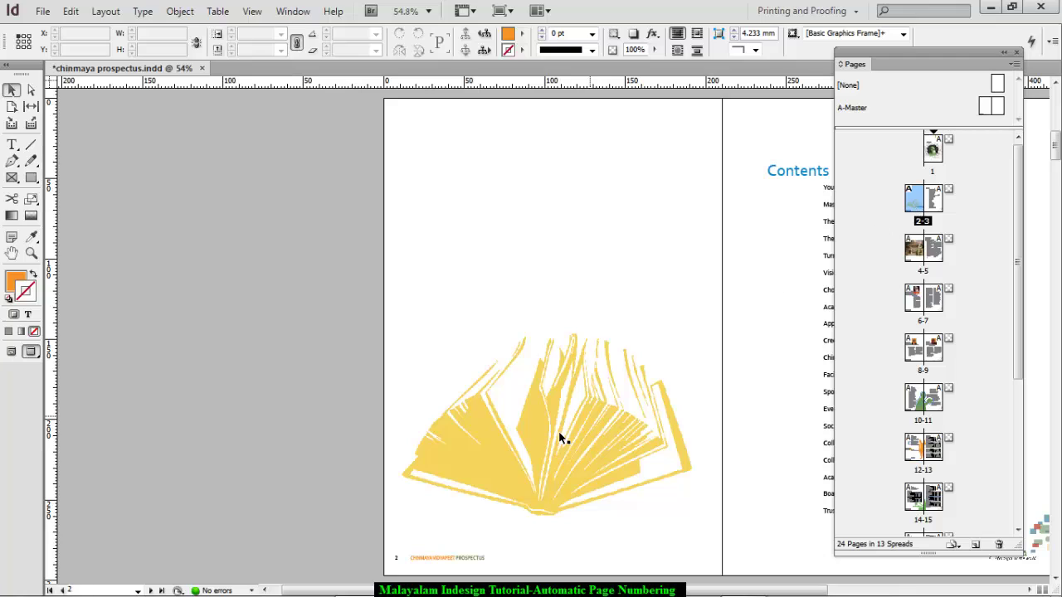
drag(358, 497, 475, 572)
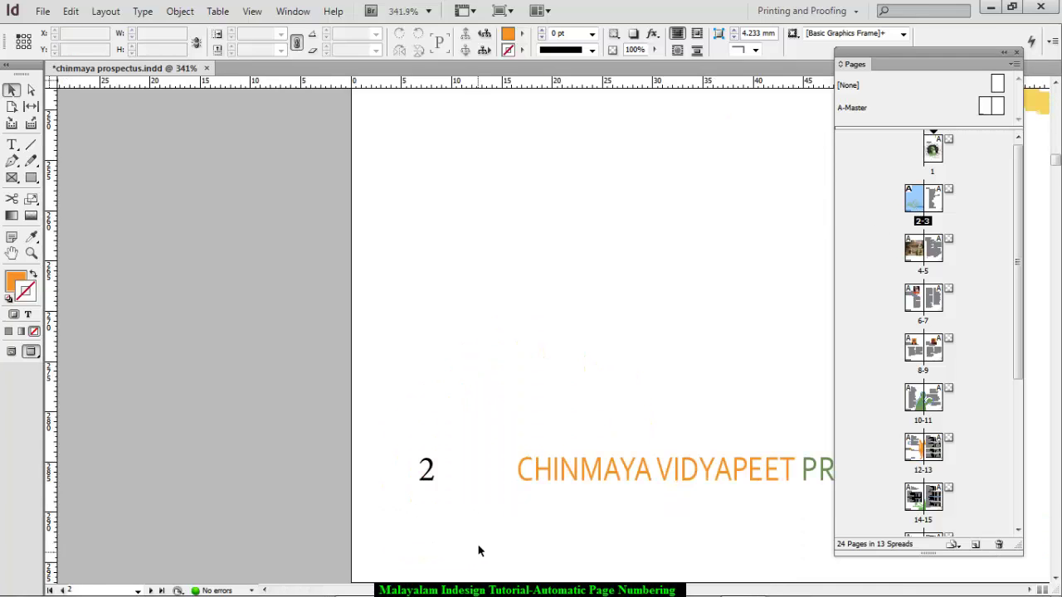
click(426, 477)
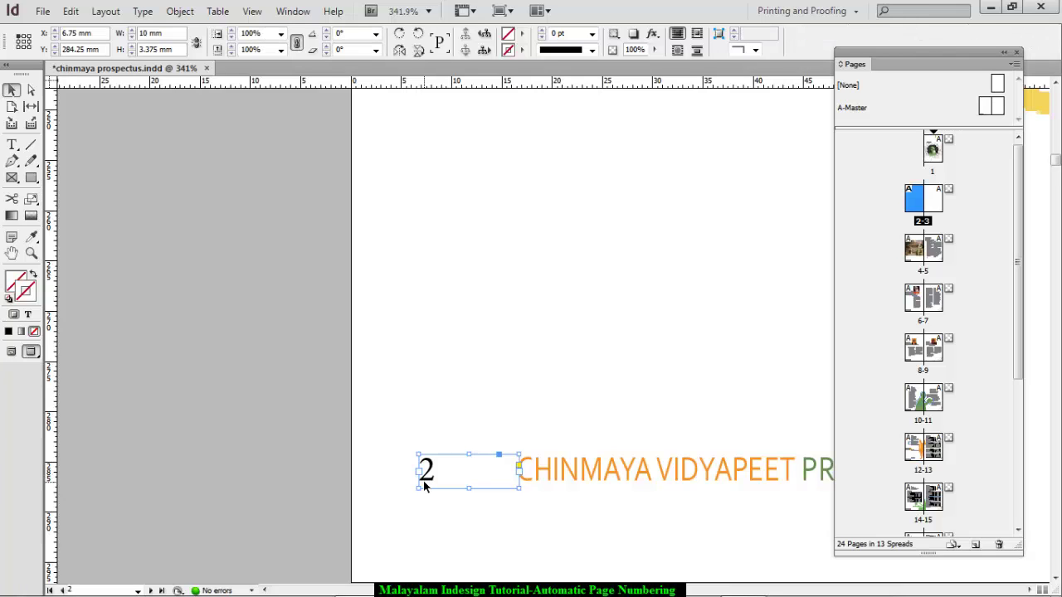
key(Delete)
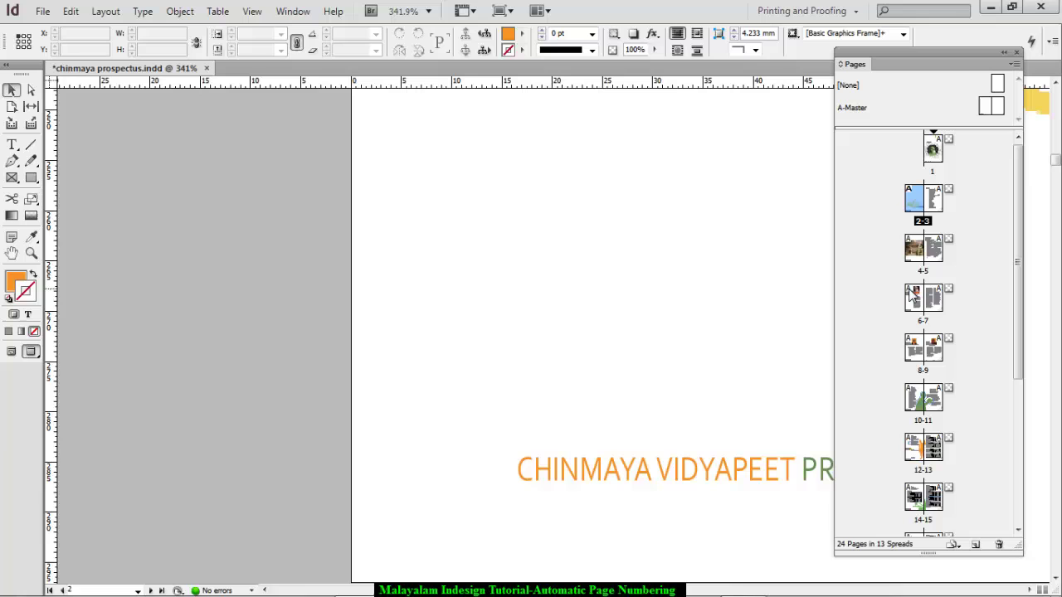
Examine the page number at the foot of the contents page, and return to the full-page view
double_click(936, 204)
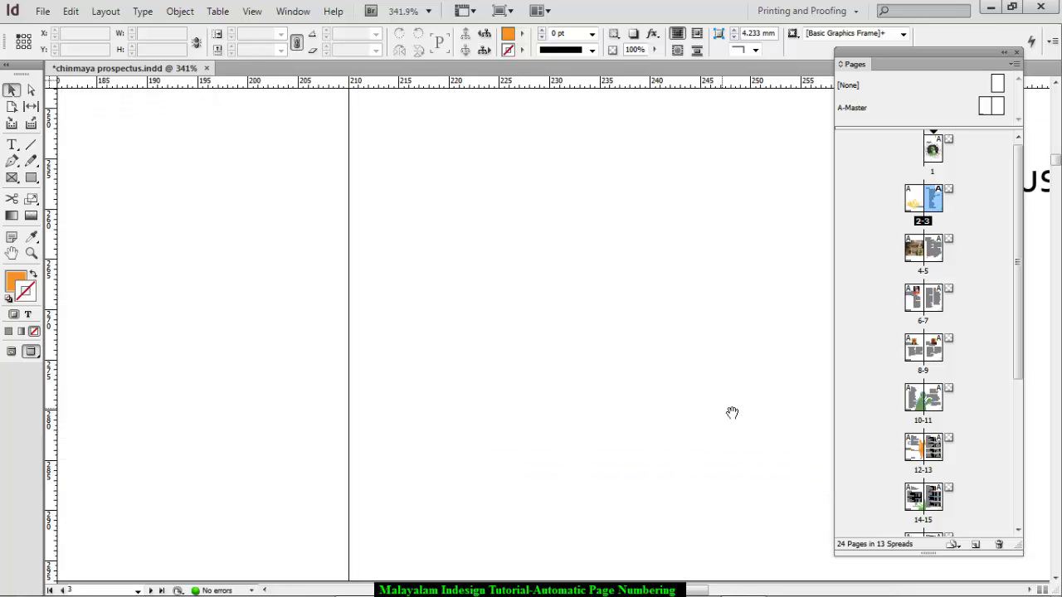
drag(733, 415, 495, 407)
drag(683, 423, 466, 419)
drag(693, 428, 415, 428)
drag(676, 428, 438, 432)
drag(634, 430, 542, 426)
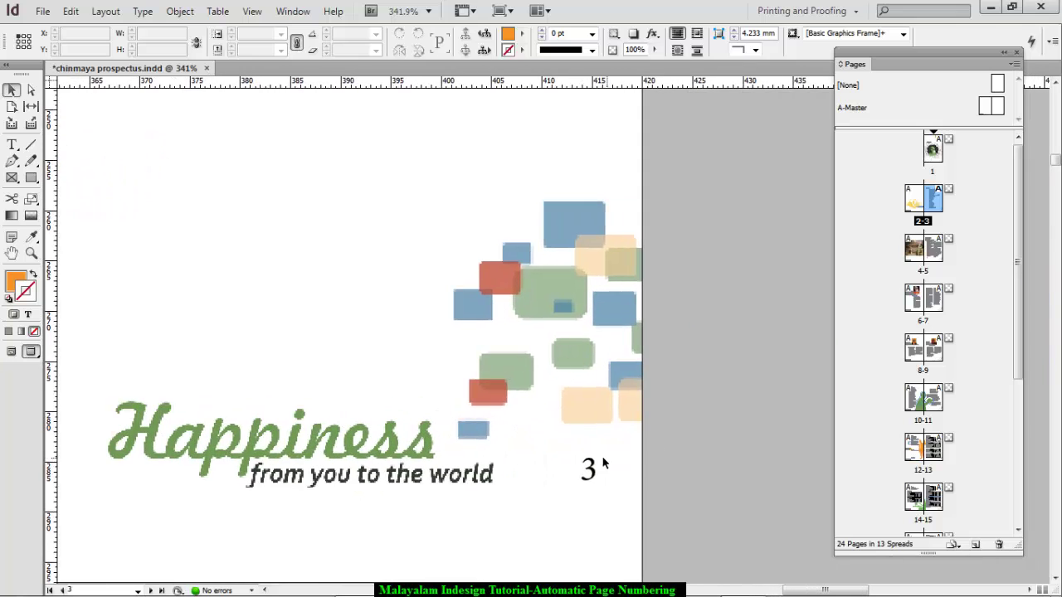
key(ctrl+alt+0)
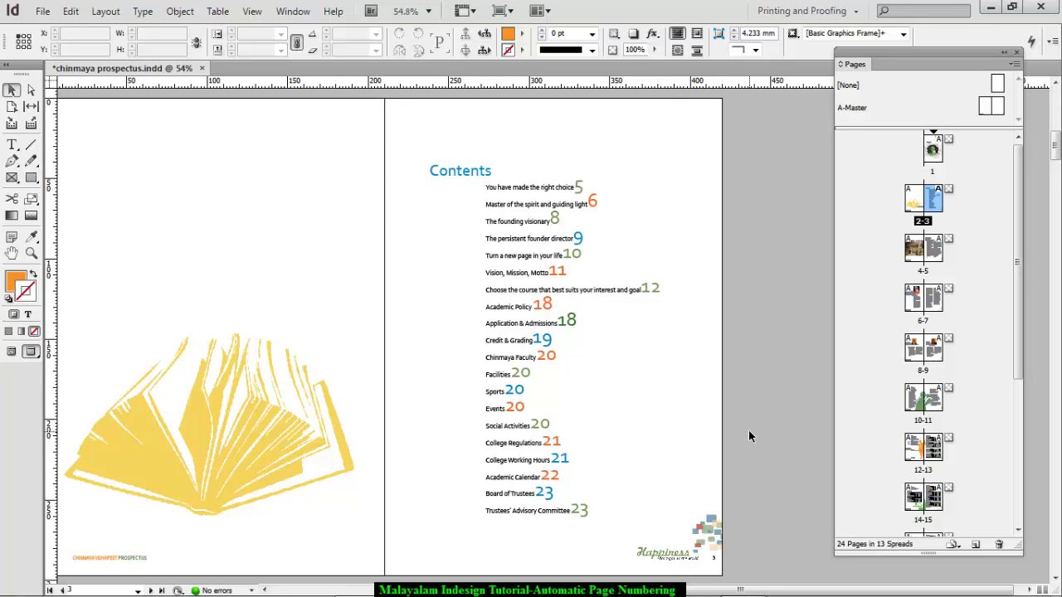
right_click(937, 206)
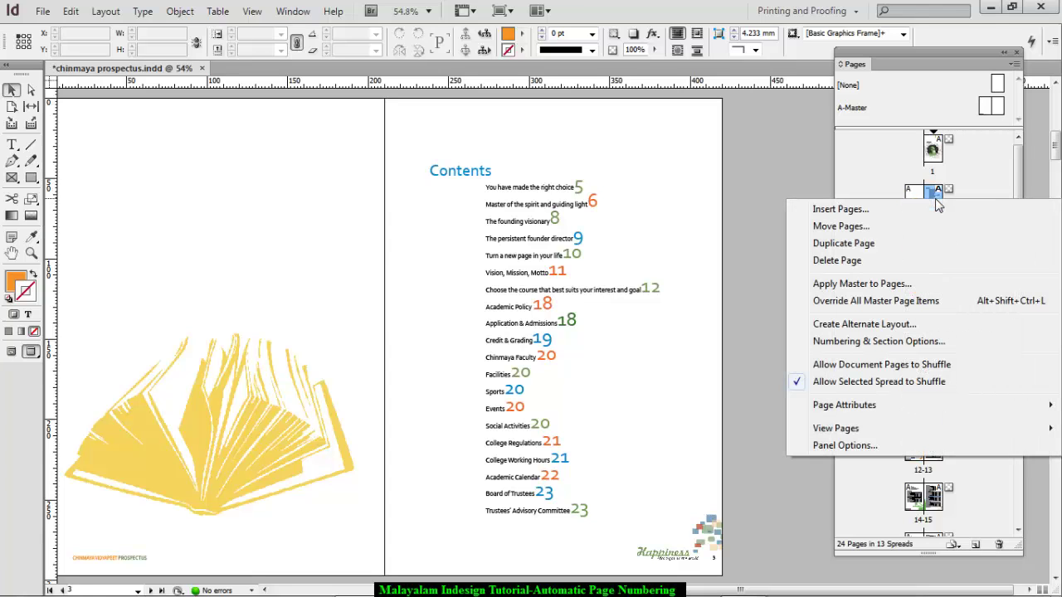
click(893, 347)
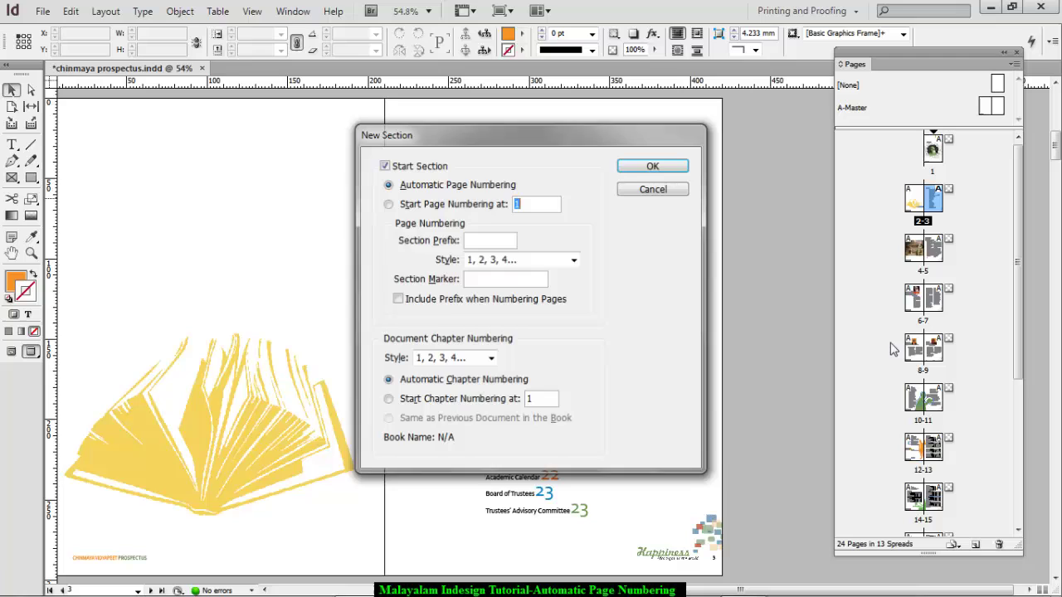
click(653, 189)
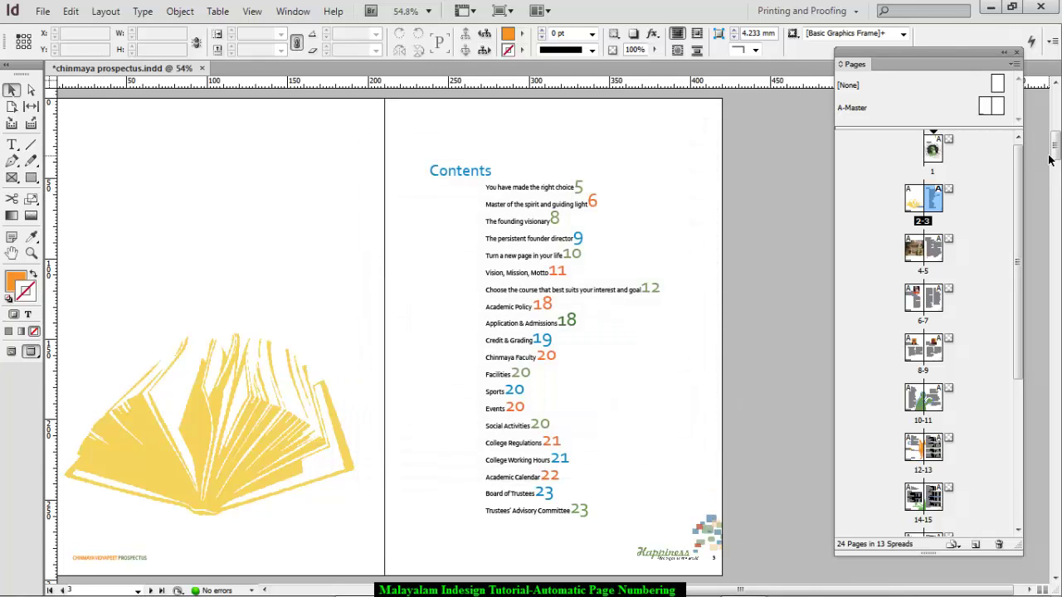
drag(957, 55, 931, 103)
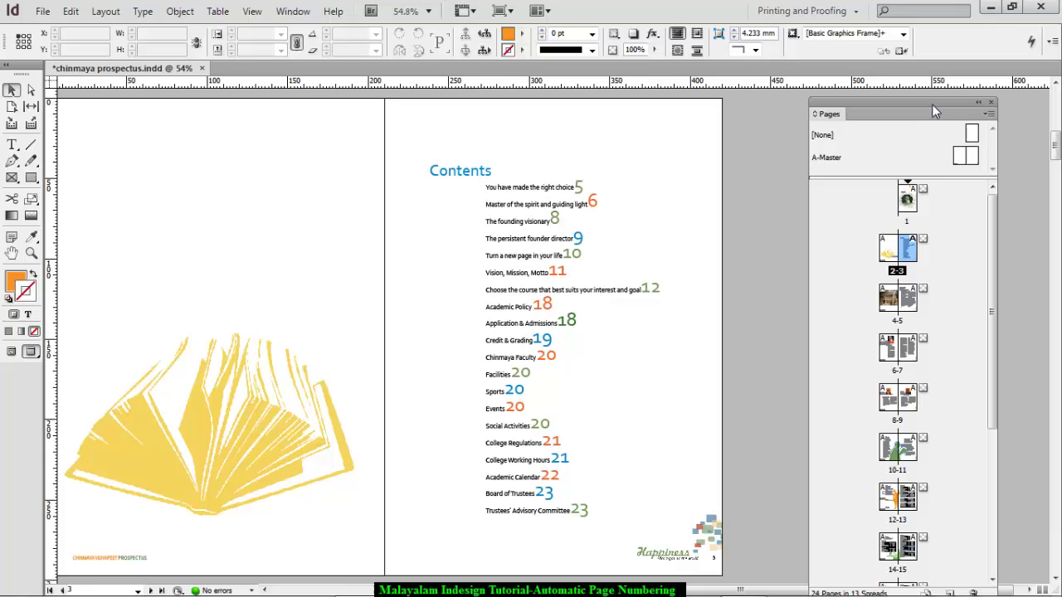
click(986, 114)
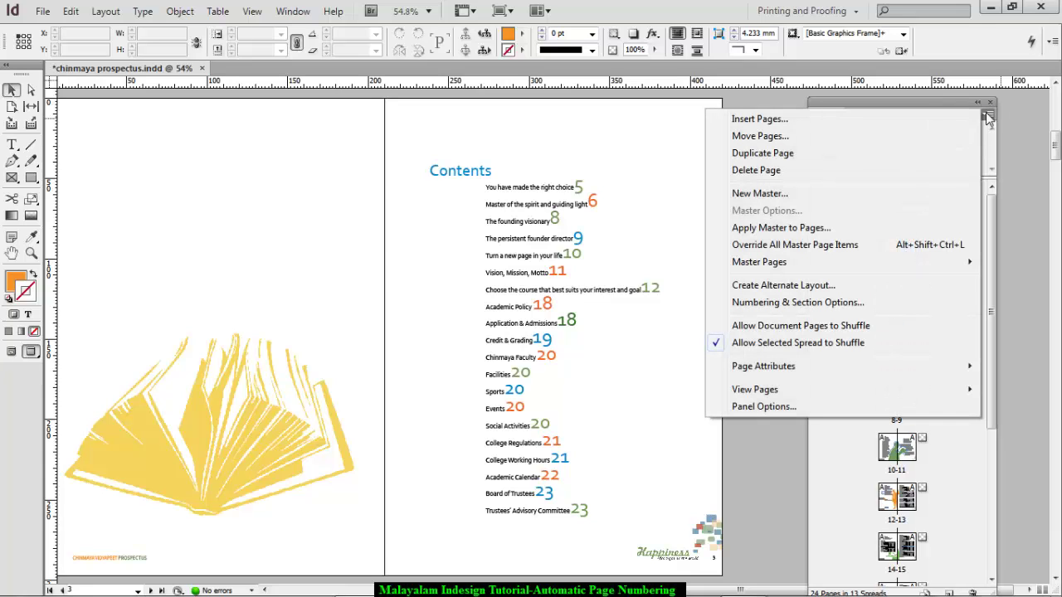
click(810, 307)
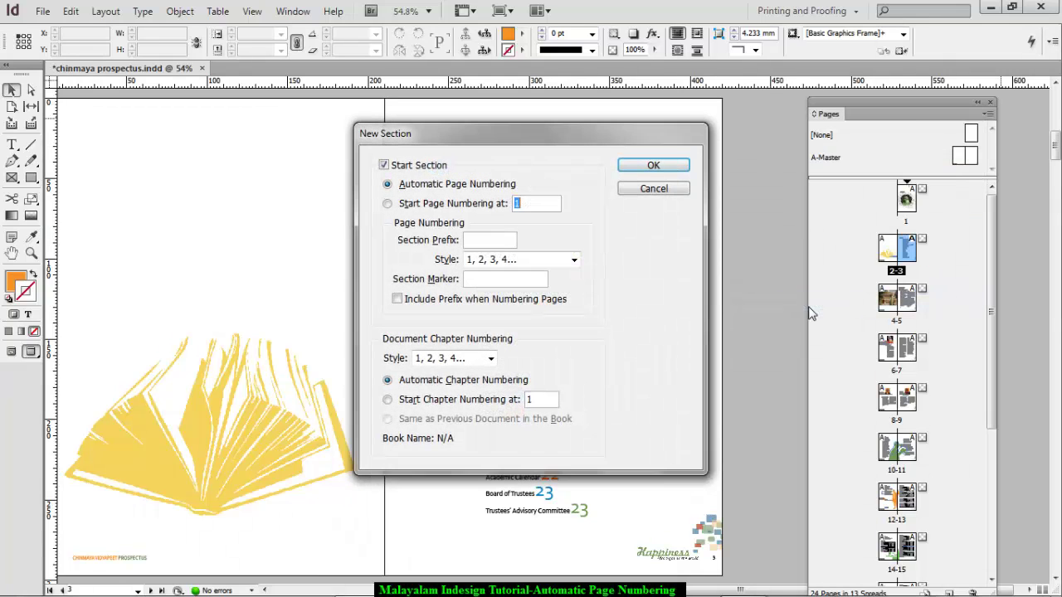
click(677, 189)
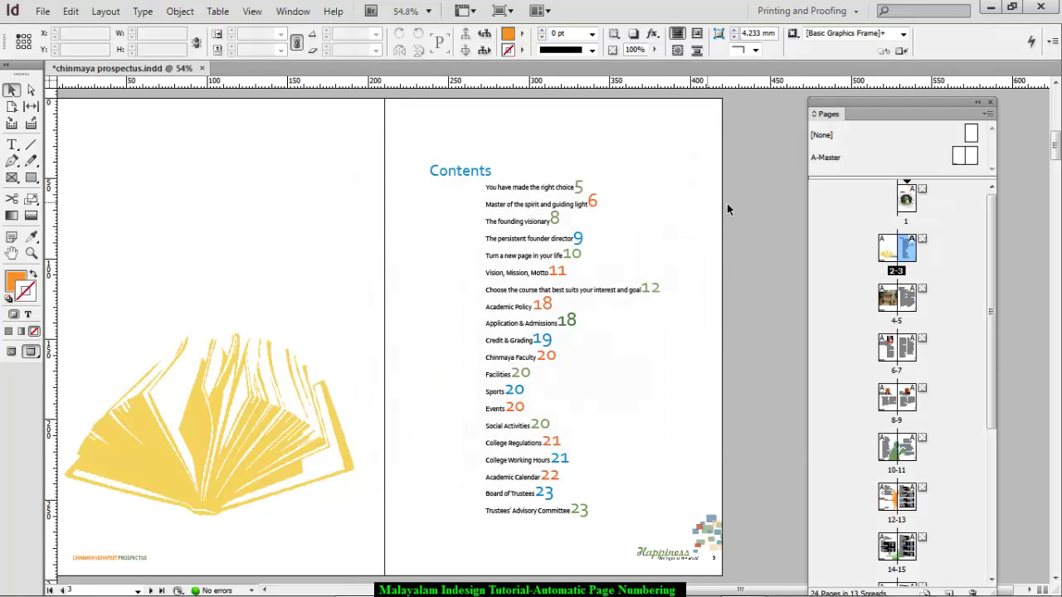
Start a new section on the contents page with page numbering starting at 1 in the 1, 2, 3, 4... style
click(105, 11)
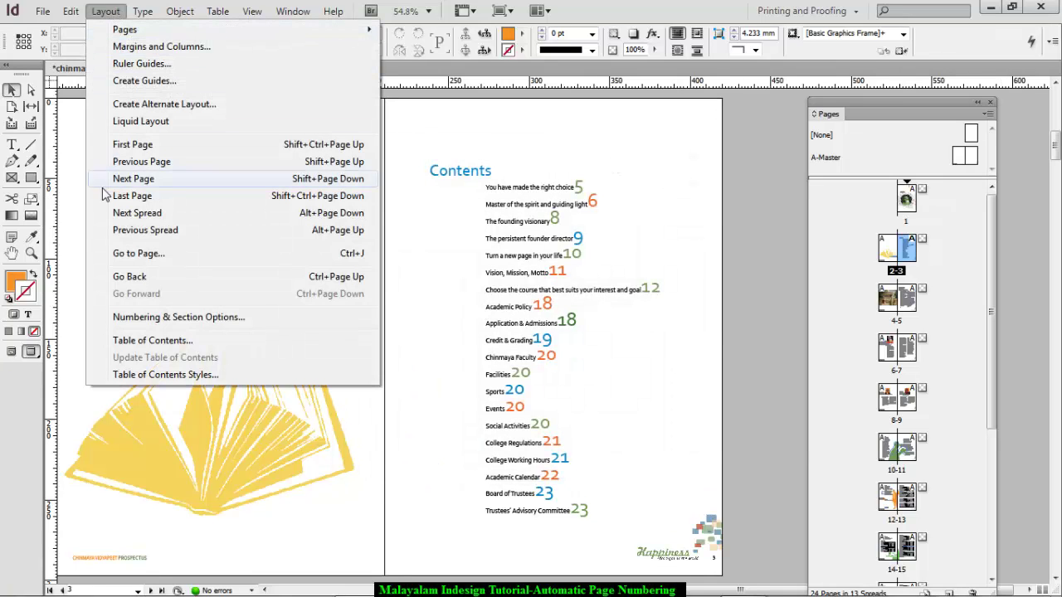
click(141, 323)
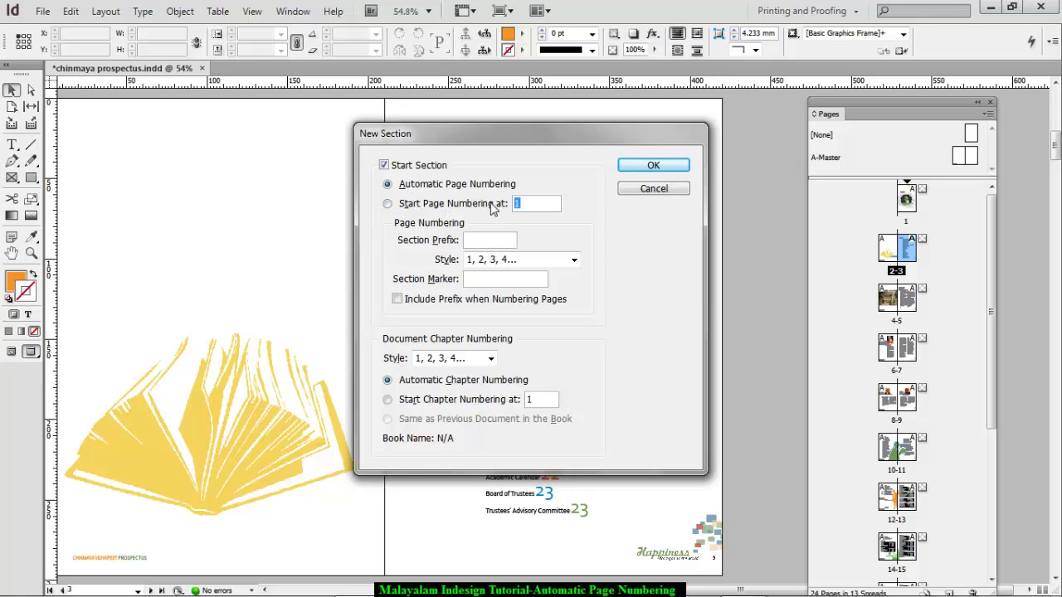
click(387, 205)
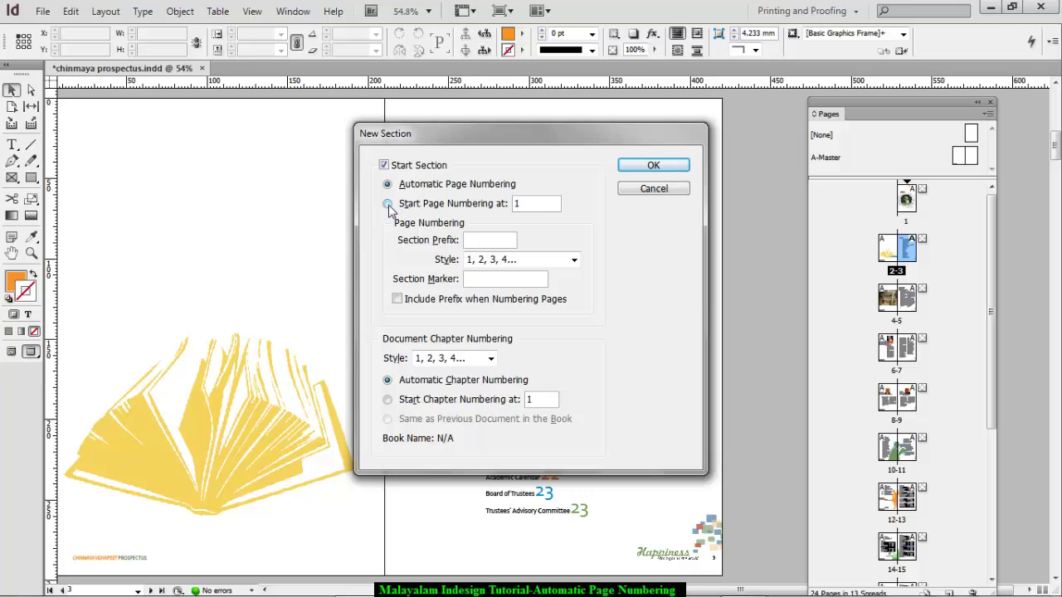
click(574, 260)
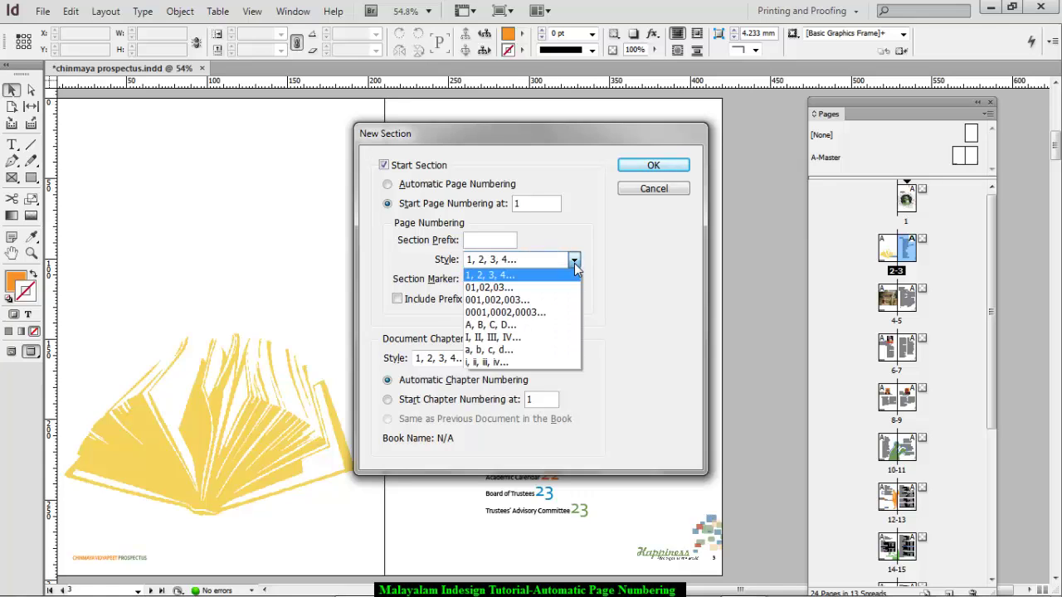
click(611, 262)
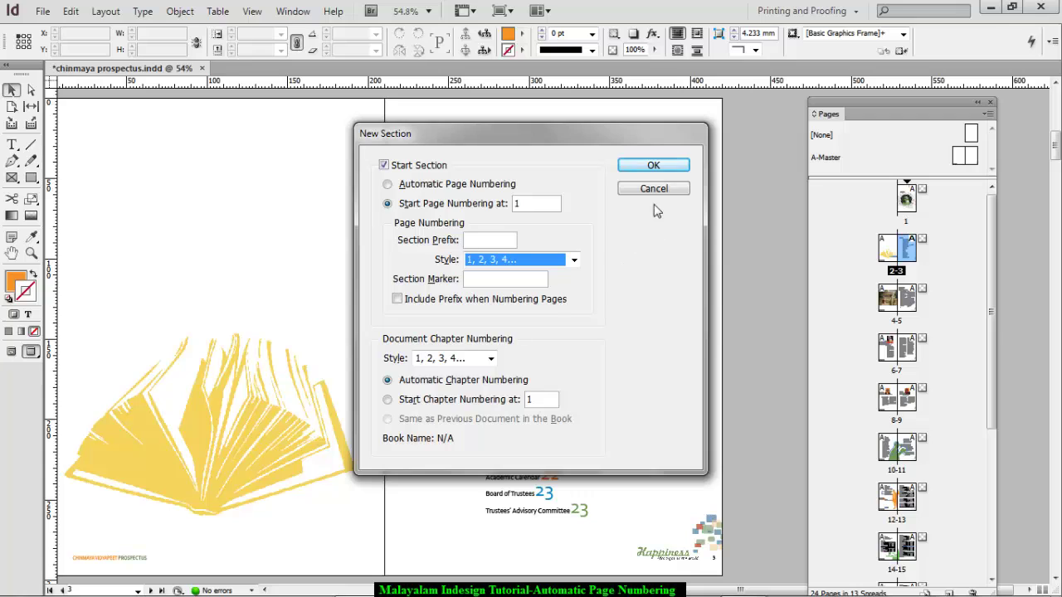
click(660, 169)
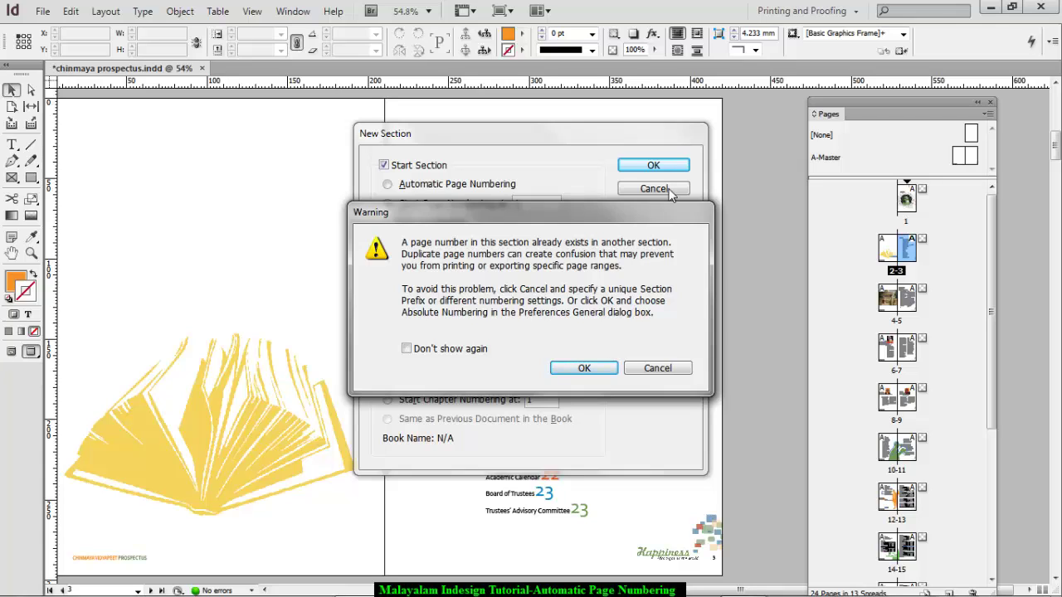
click(584, 368)
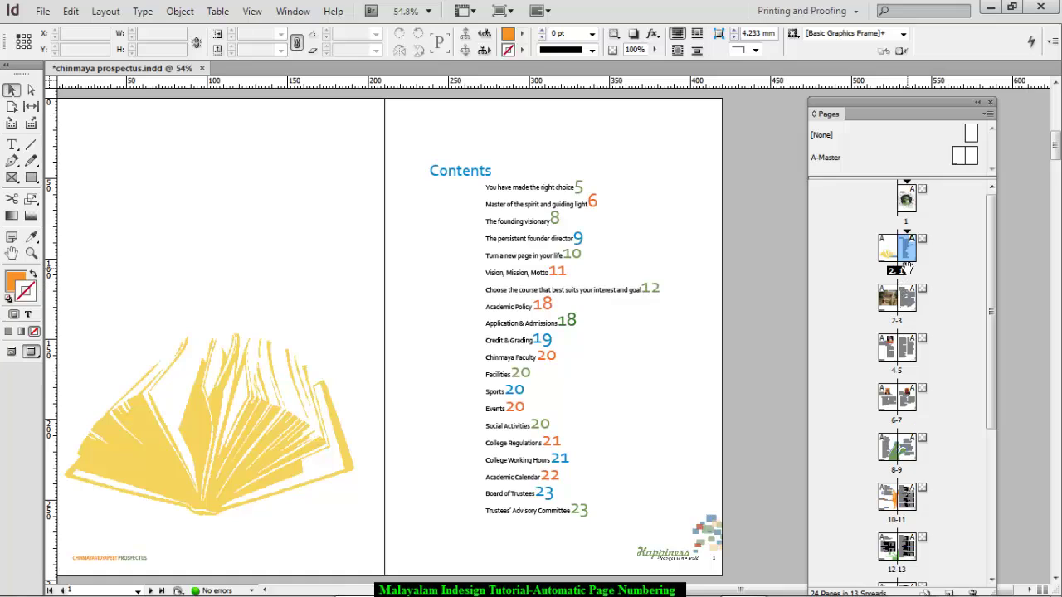
Check the cover section's numbering options without changing them, and go to the cover page
double_click(907, 191)
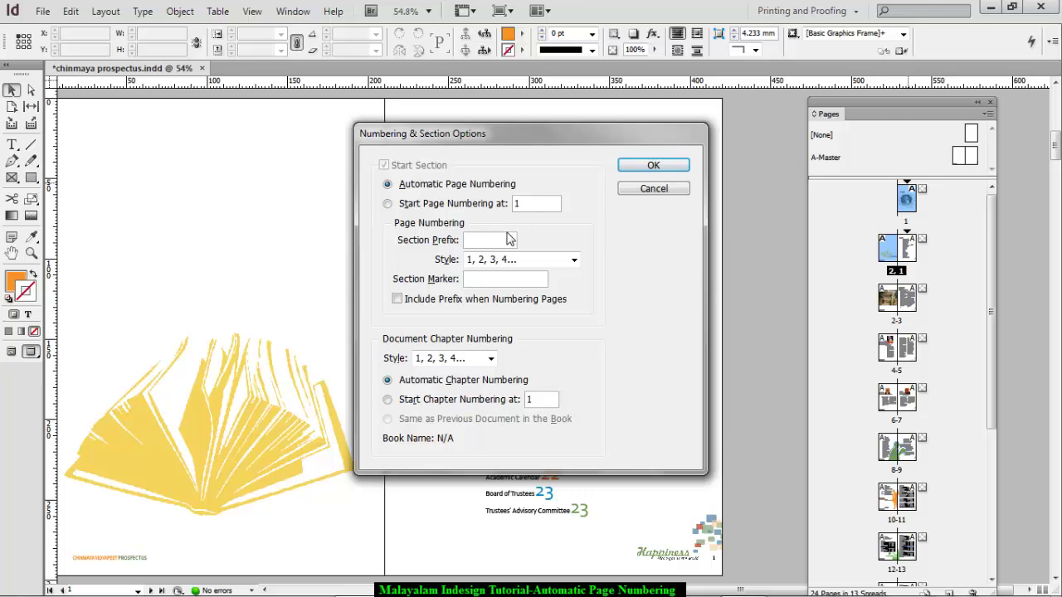
click(653, 189)
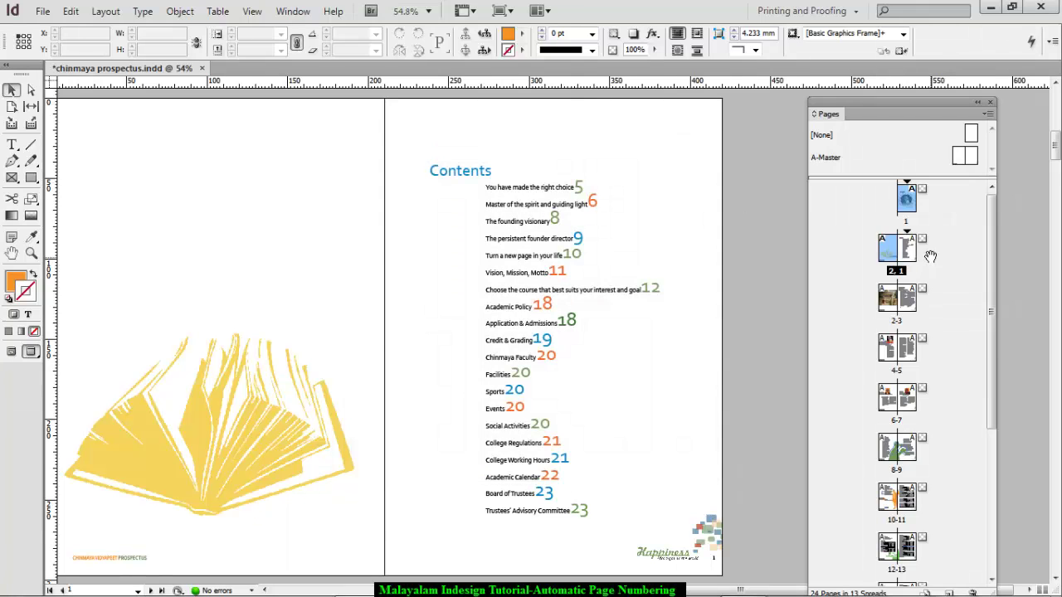
double_click(909, 206)
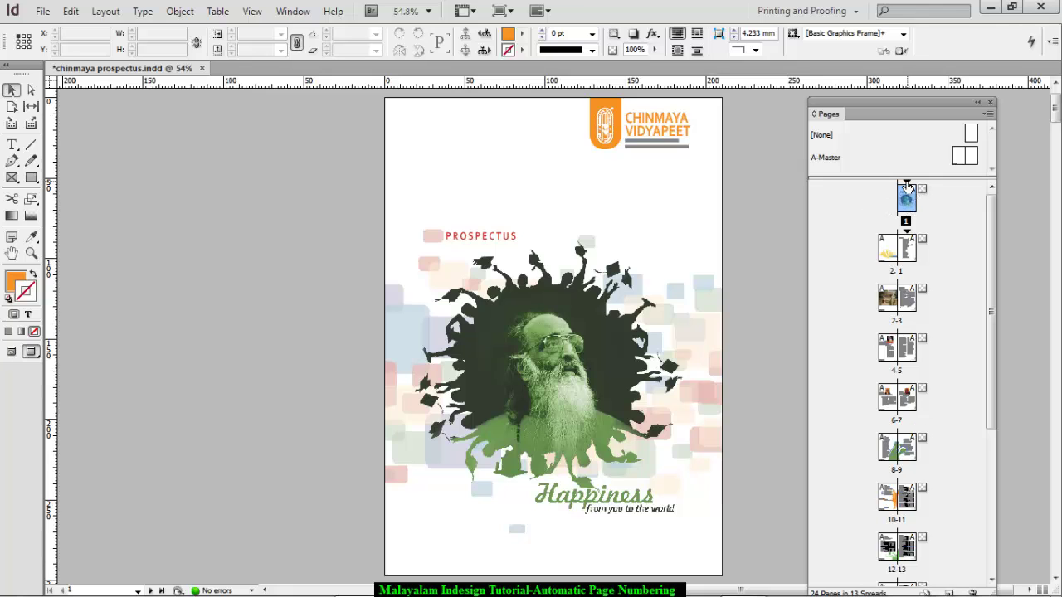
Set the cover section to start page numbering at 1 in the I, II, III, IV... style
double_click(906, 184)
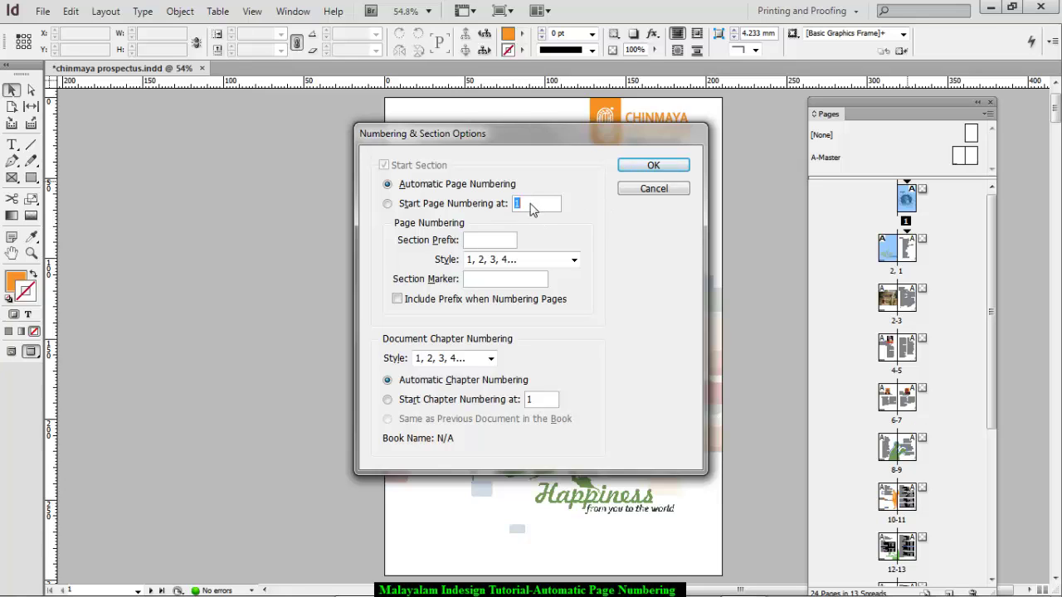
click(388, 204)
click(388, 205)
click(574, 261)
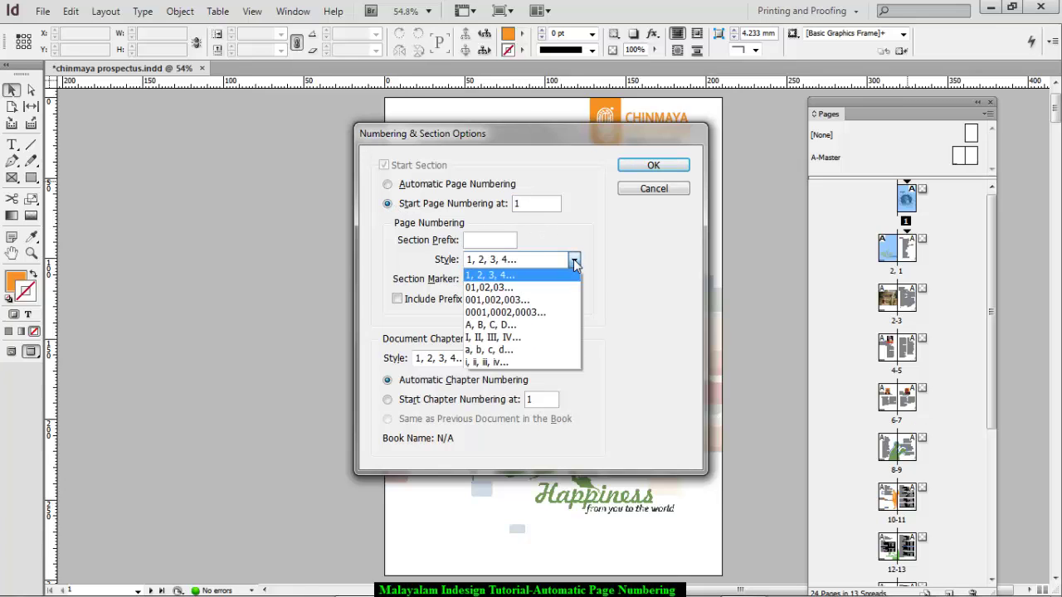
click(509, 338)
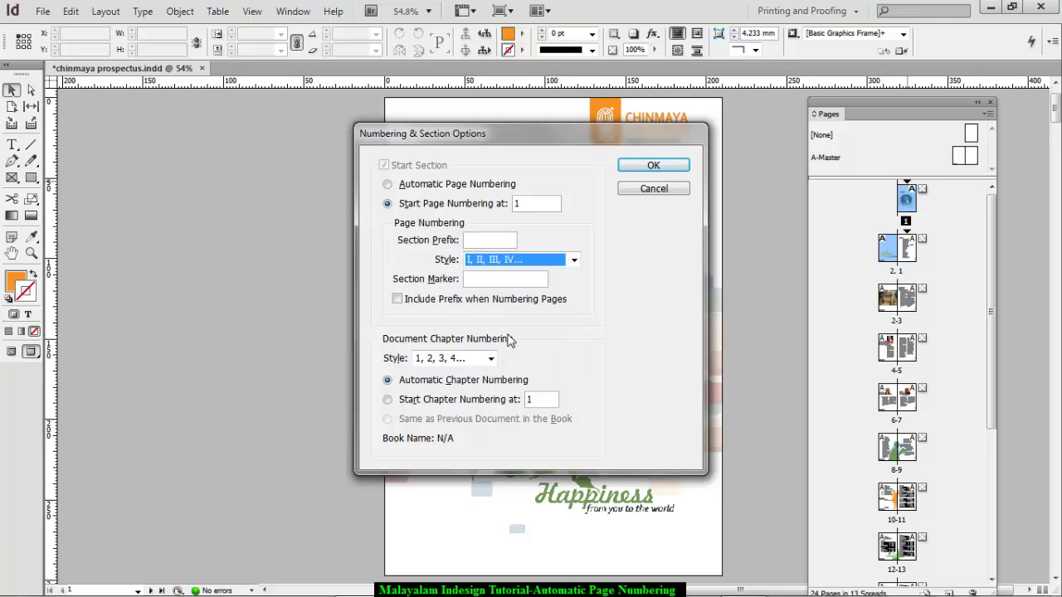
click(654, 166)
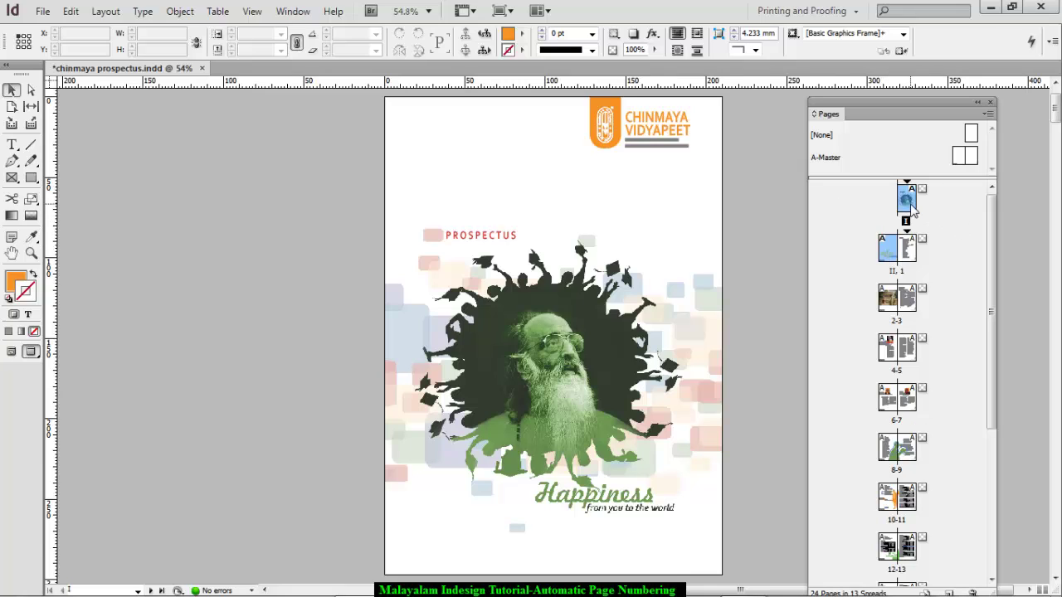
Examine the footer page numbers on the contents page and the following spreads through pages 4-5
double_click(909, 250)
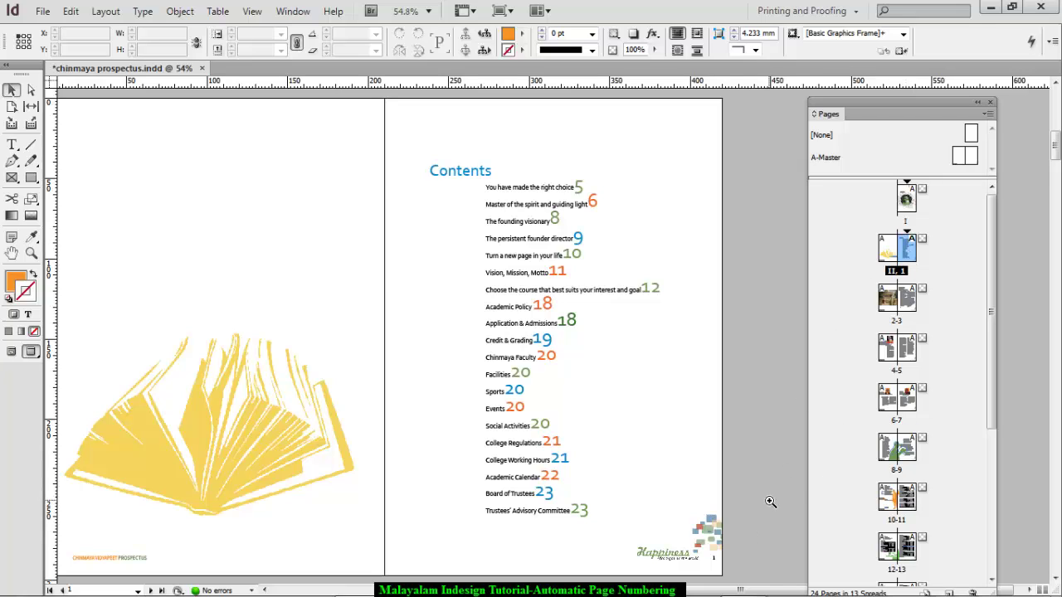
key(ctrl+space)
drag(765, 502, 642, 582)
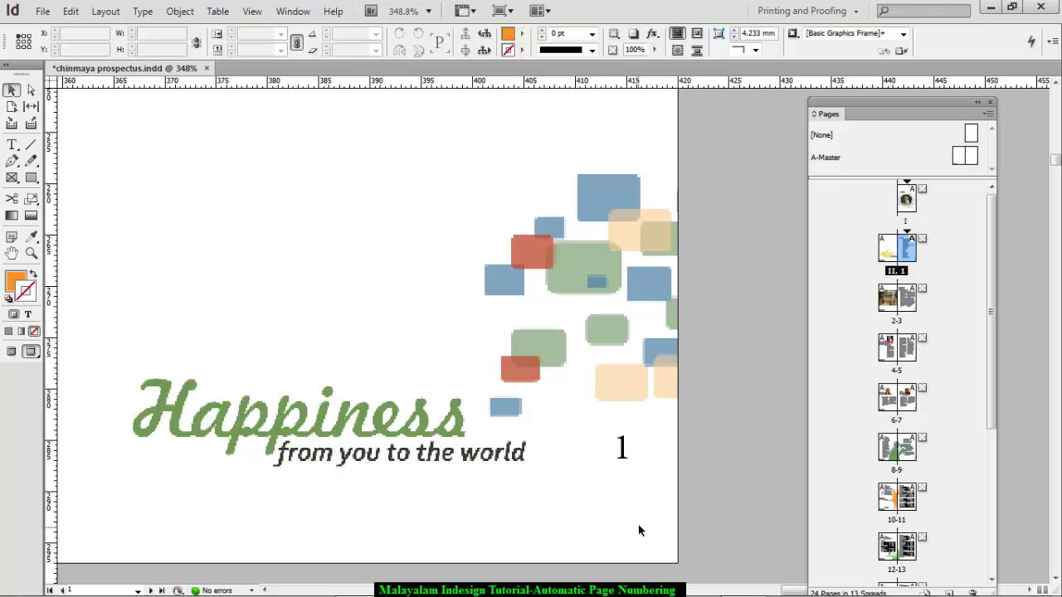
double_click(884, 315)
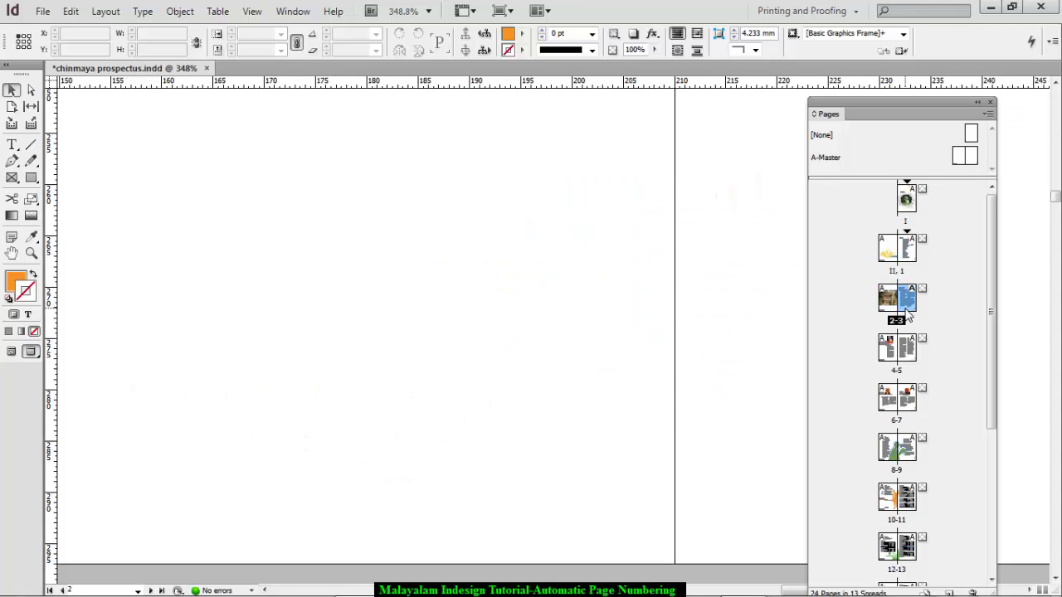
double_click(907, 309)
double_click(884, 355)
key(ctrl+0)
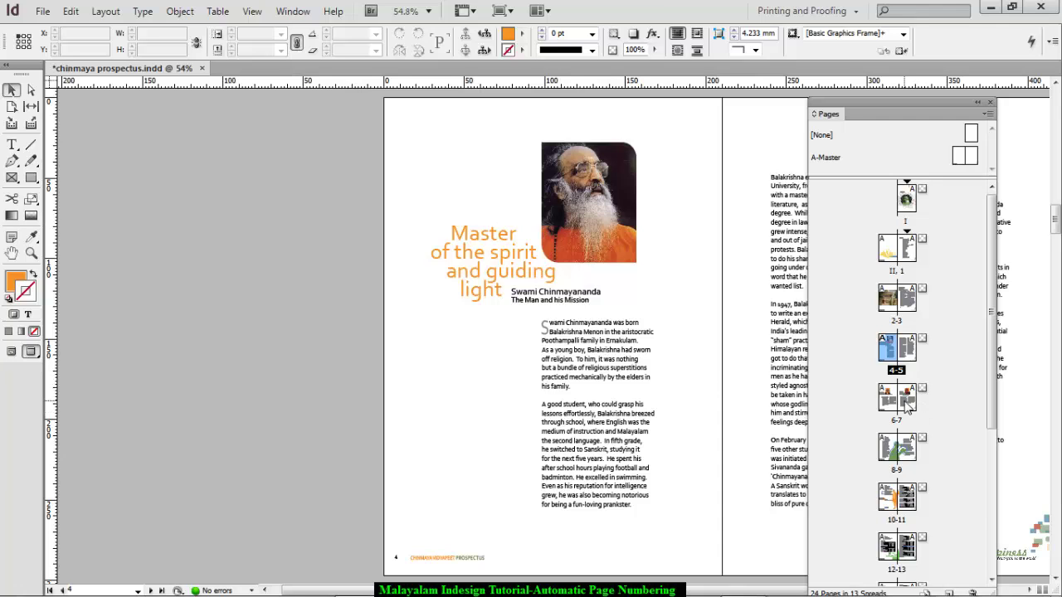
drag(752, 382, 492, 380)
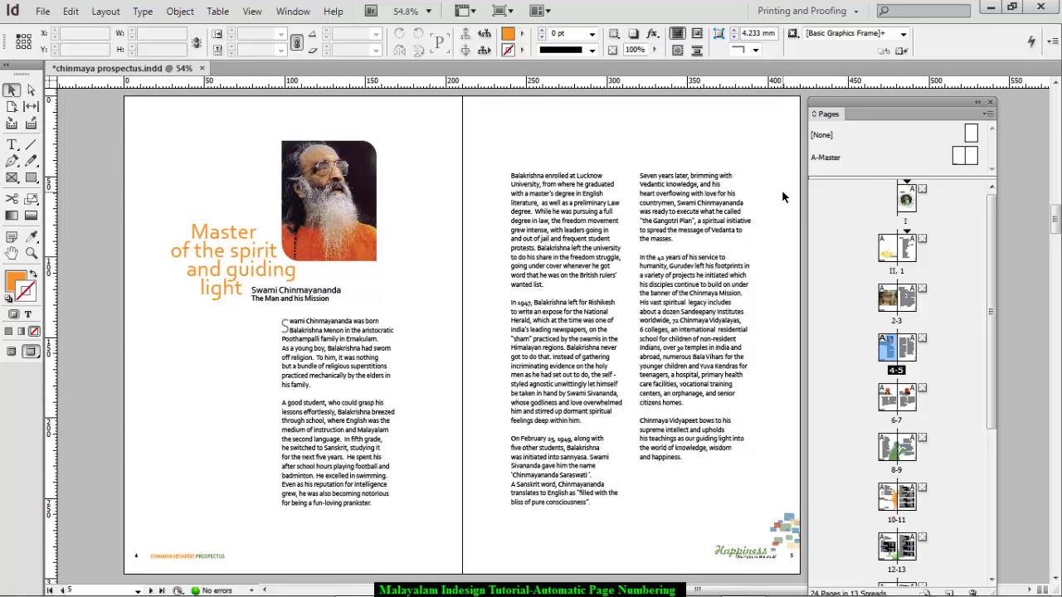
Start a new section on page 7 with page numbering starting at 1 in the A, B, C, D... style
click(908, 401)
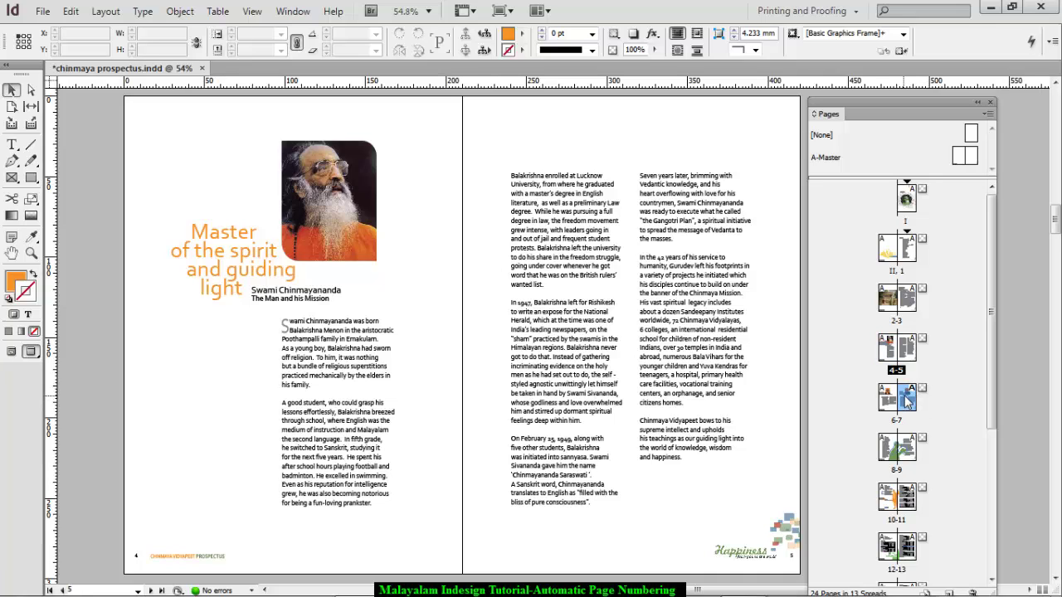
double_click(908, 401)
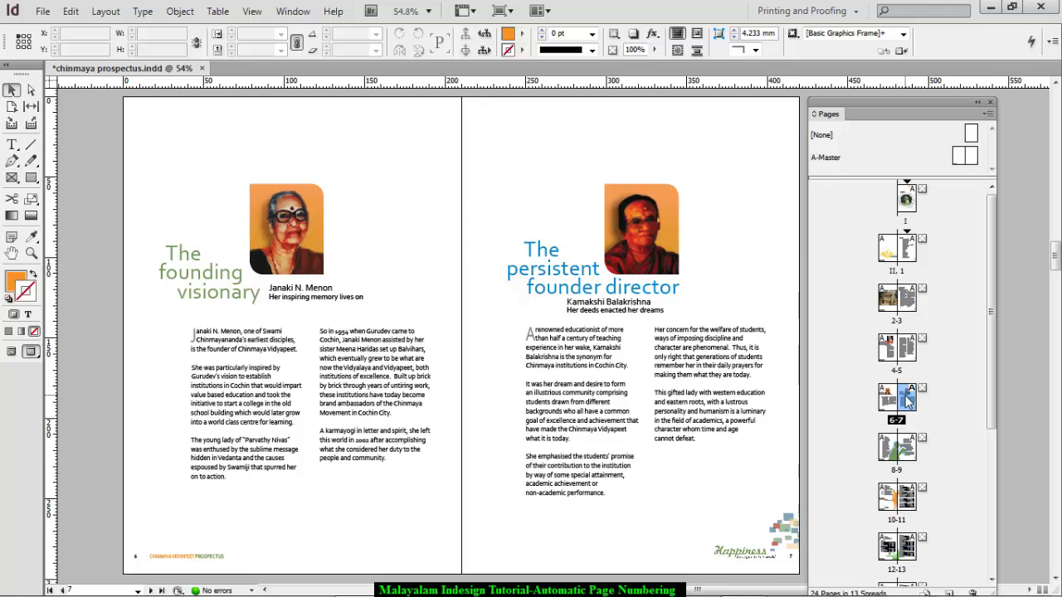
right_click(909, 401)
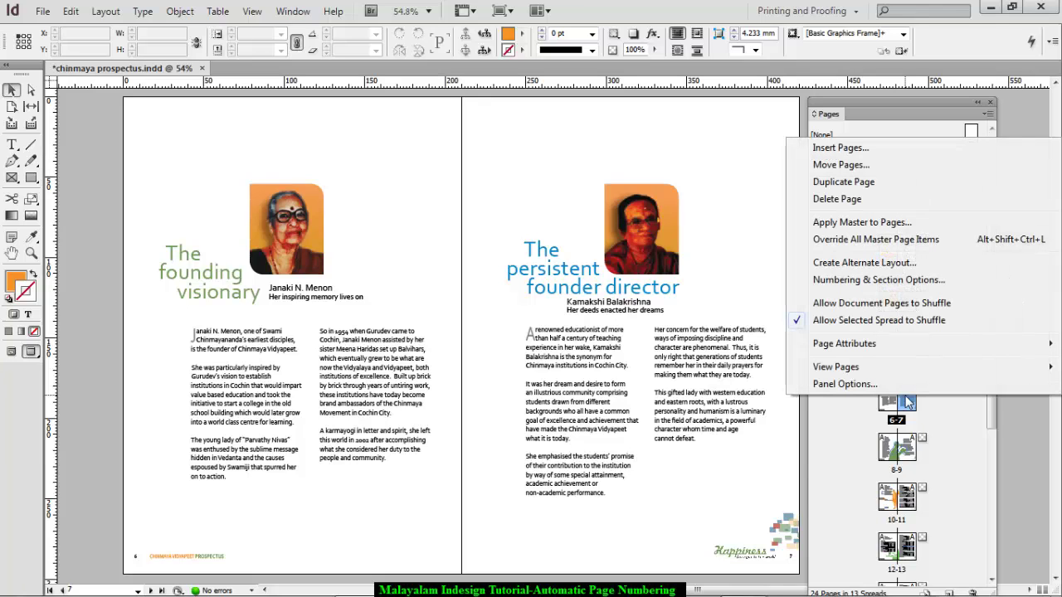
click(872, 281)
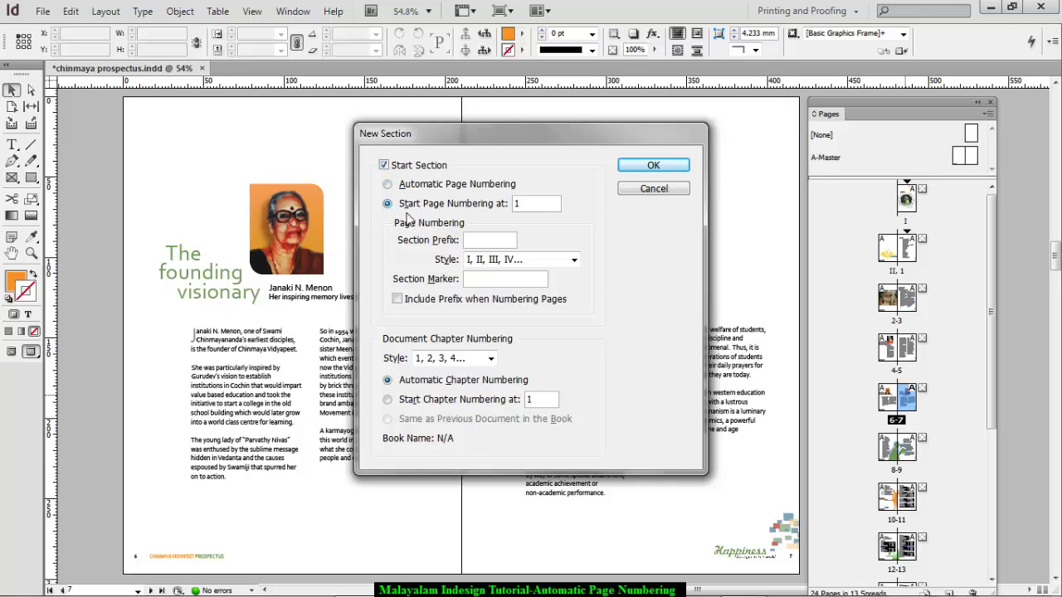
click(574, 260)
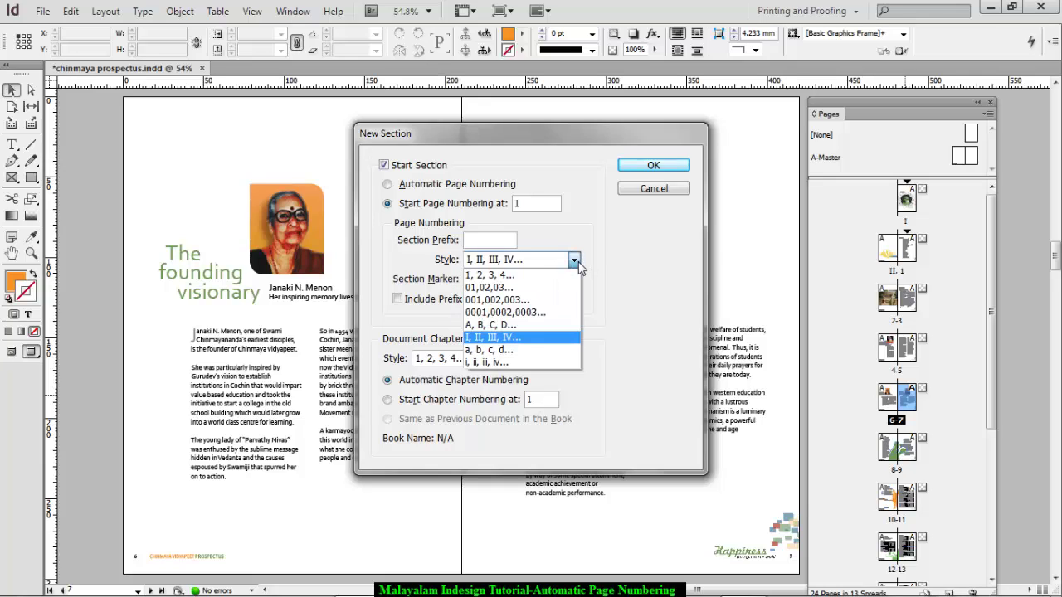
click(533, 326)
click(654, 164)
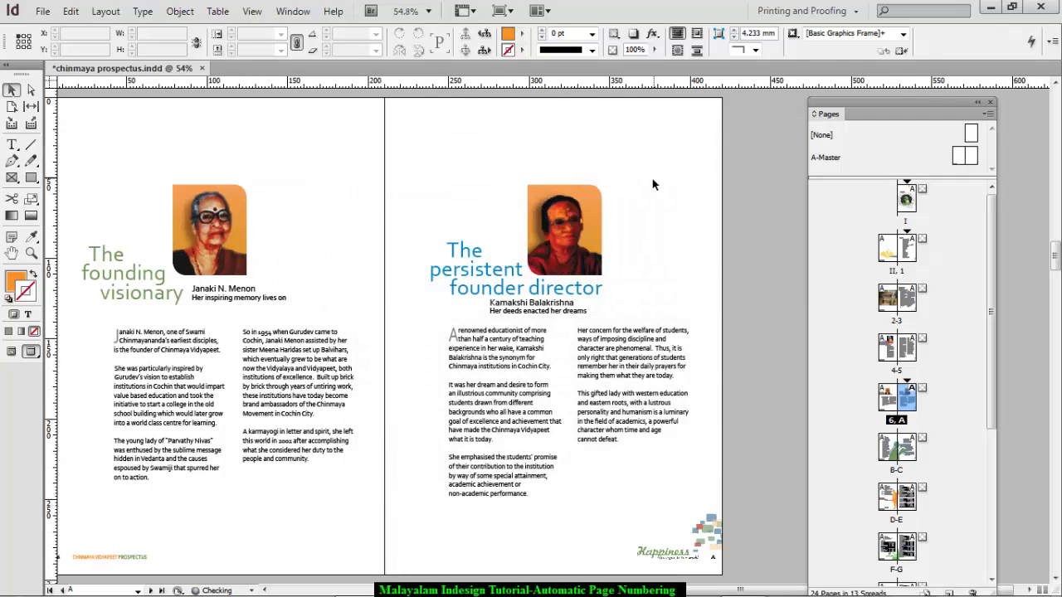